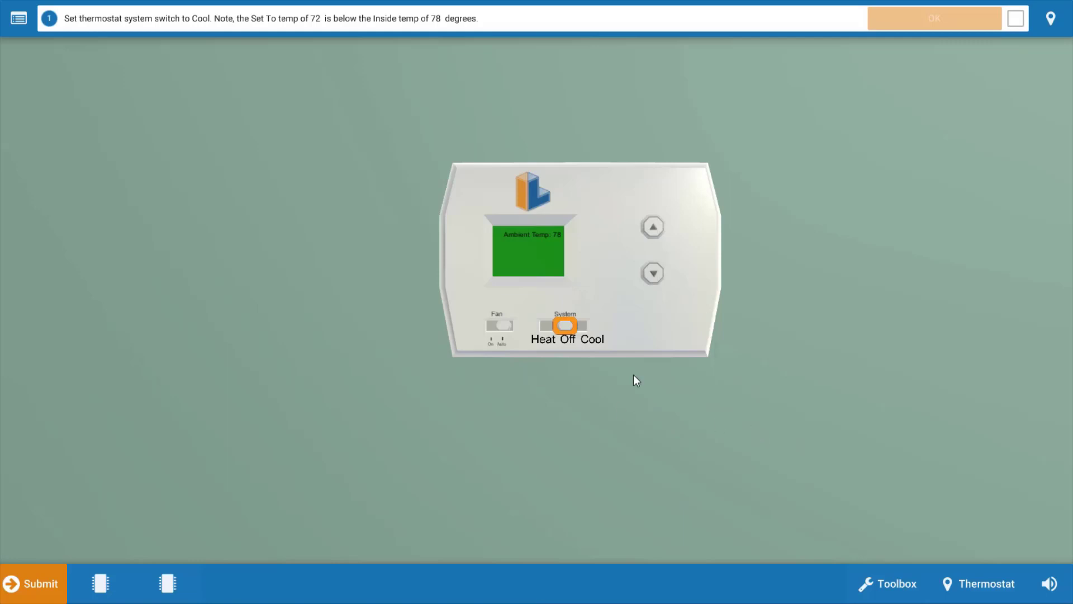
Switch the thermostat system to Cool with a 72 set temperature.
click(569, 329)
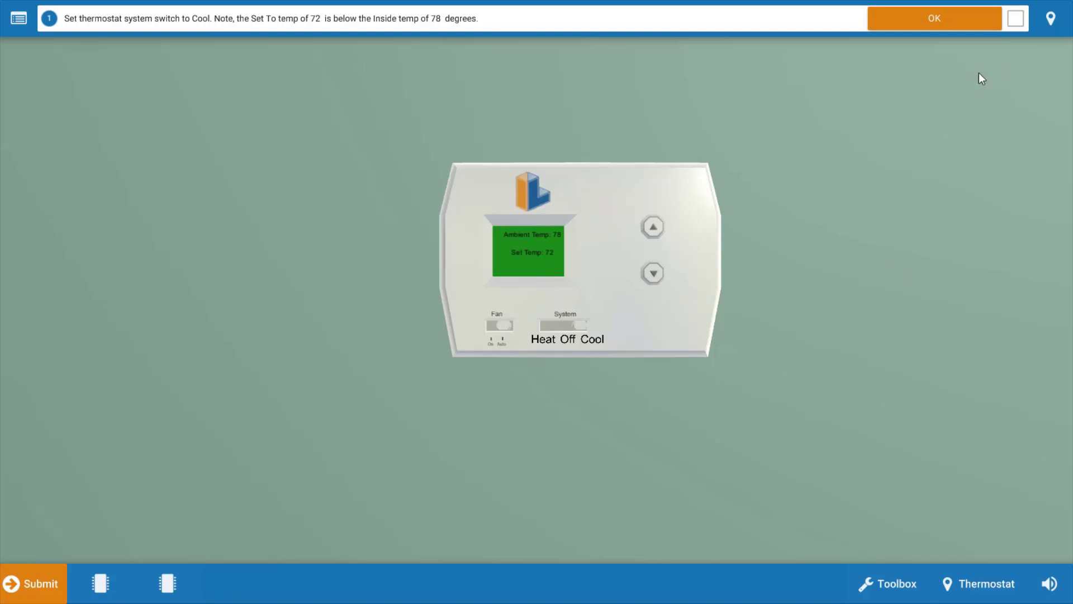
Confirm the thermostat step, then answer Yes for indoor fan, outdoor fan and compressor running.
click(965, 29)
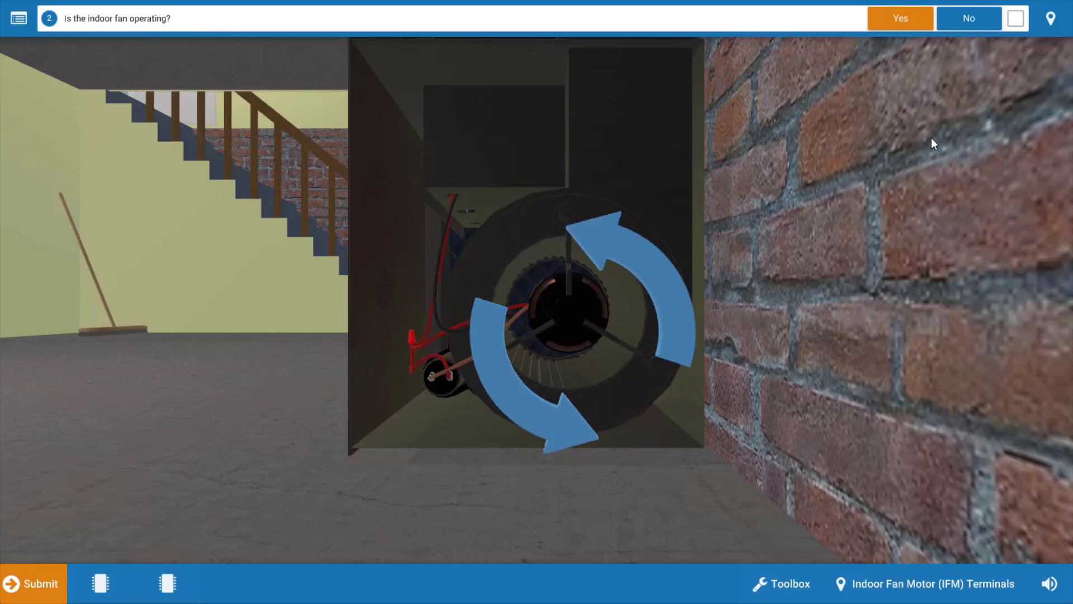
click(900, 17)
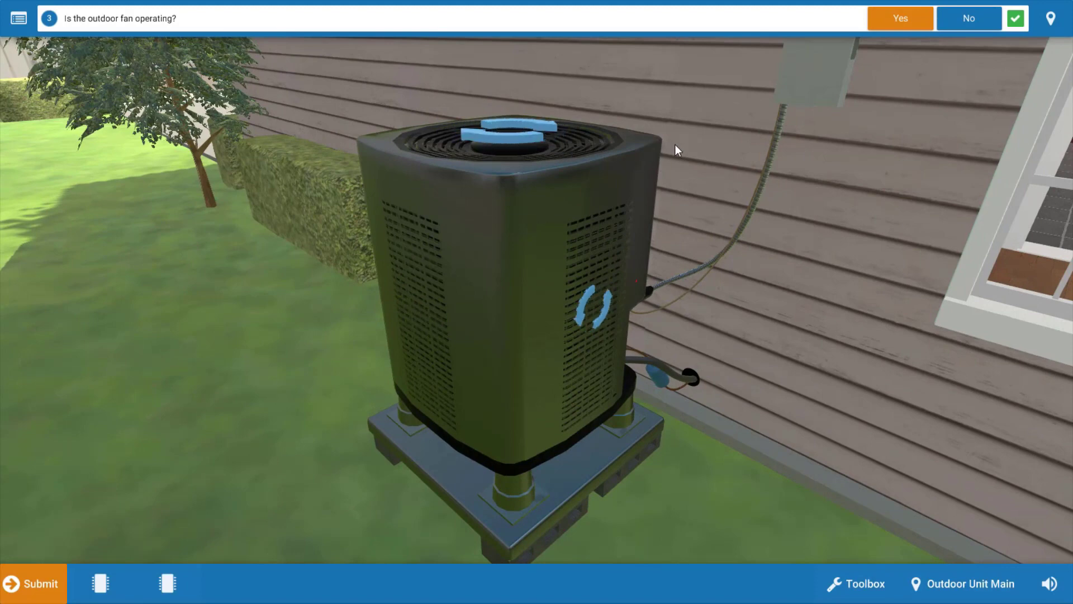
click(899, 23)
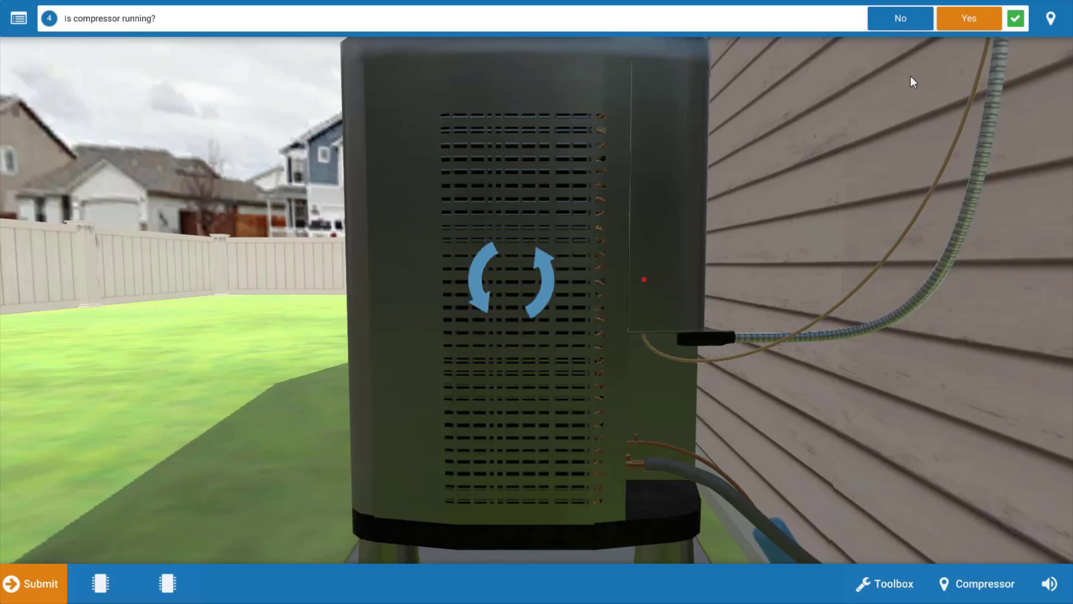
click(966, 21)
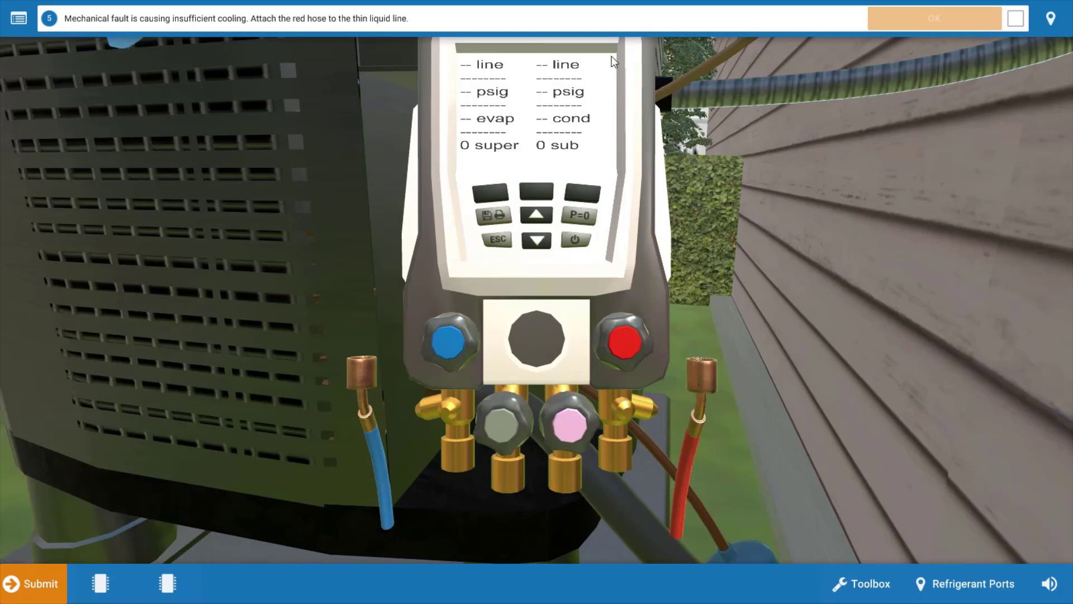
Move the gauge aside and attach the red hose to the liquid line valve, reading 253 psig and 4 sub.
mouse_move(612, 56)
mouse_down()
mouse_move(760, 150)
mouse_move(799, 159)
mouse_up()
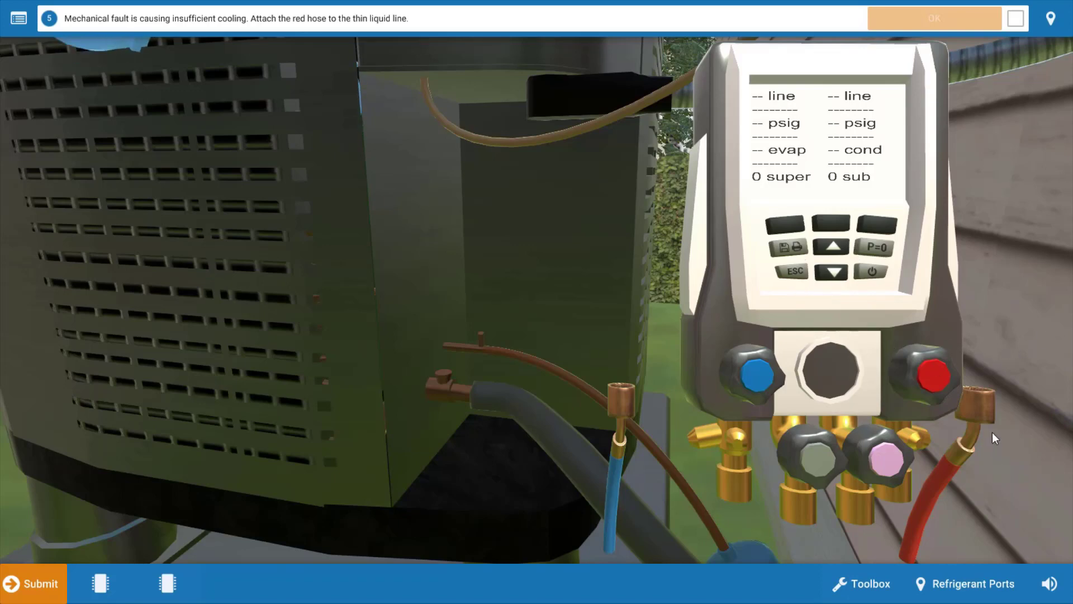
mouse_move(981, 407)
mouse_down()
mouse_move(482, 366)
mouse_move(479, 353)
mouse_up()
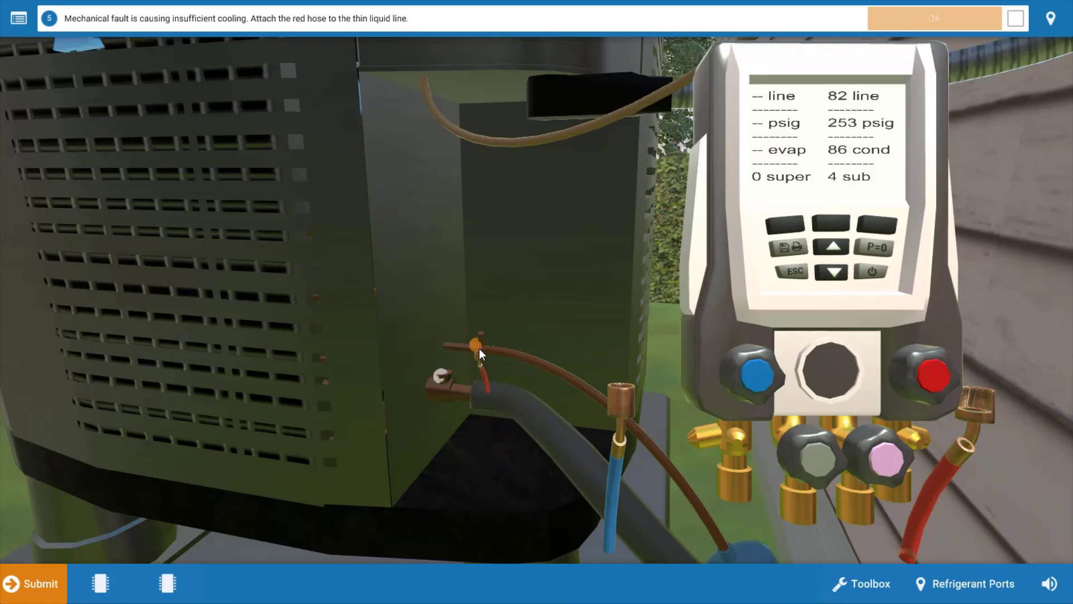
click(935, 18)
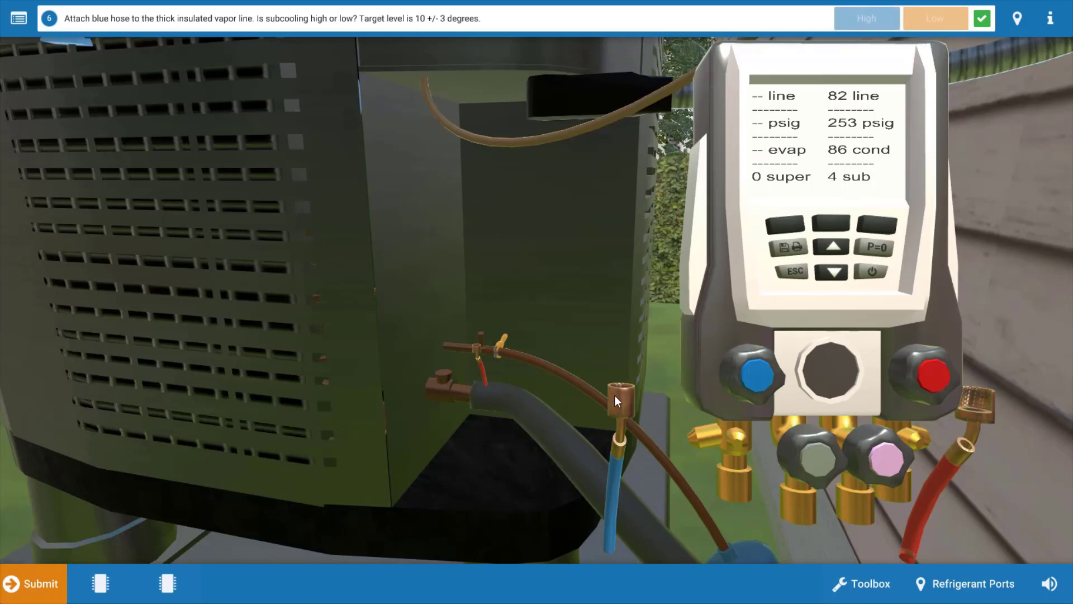
Attach the blue hose to the thick insulated vapour line service valve.
drag(614, 402, 442, 394)
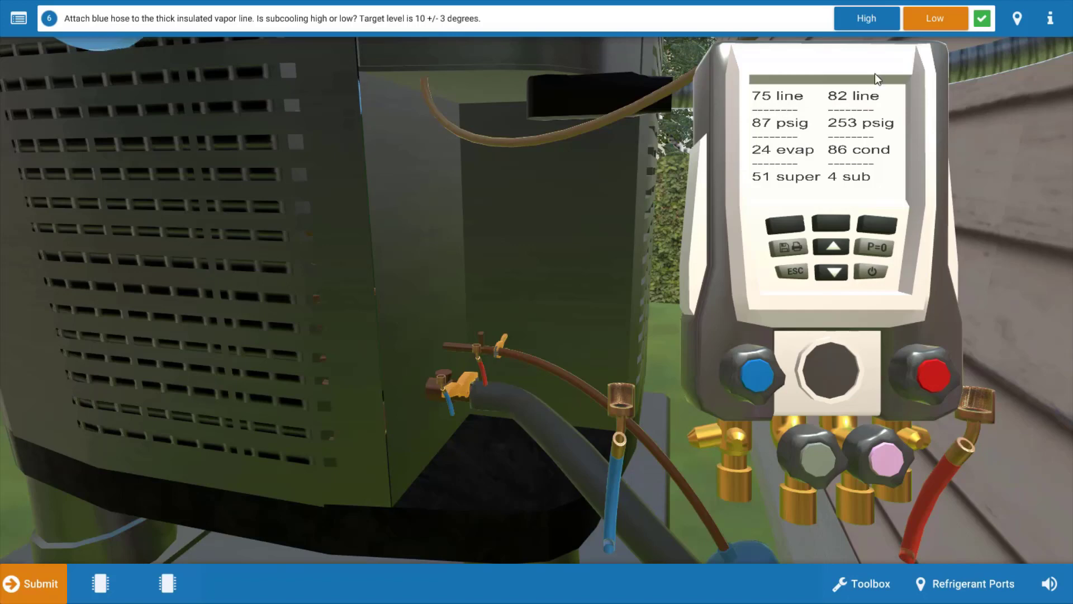
Answer Low for subcooling, since 4 degrees falls below the 10 ± 3 target.
click(919, 20)
click(931, 21)
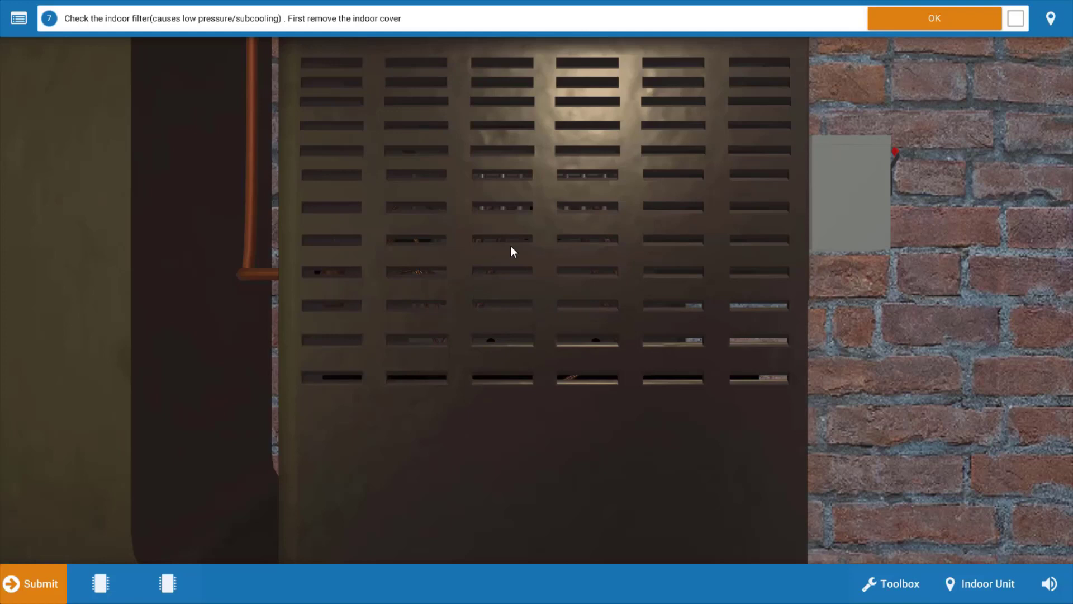
Remove the indoor unit cover and take out the furnace filter for inspection.
click(573, 345)
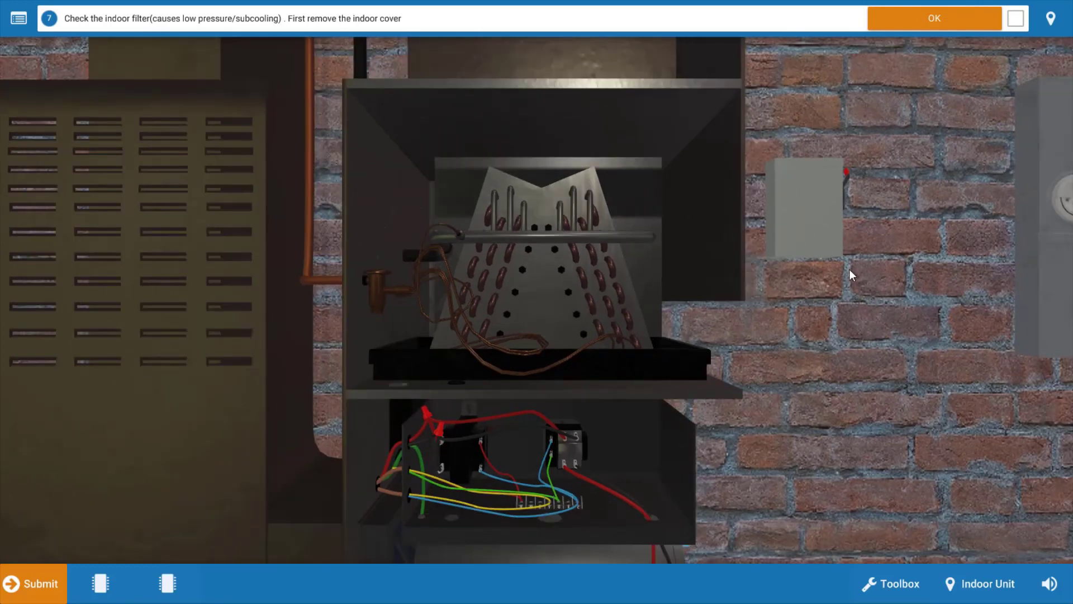
scroll(850, 269, down, 3)
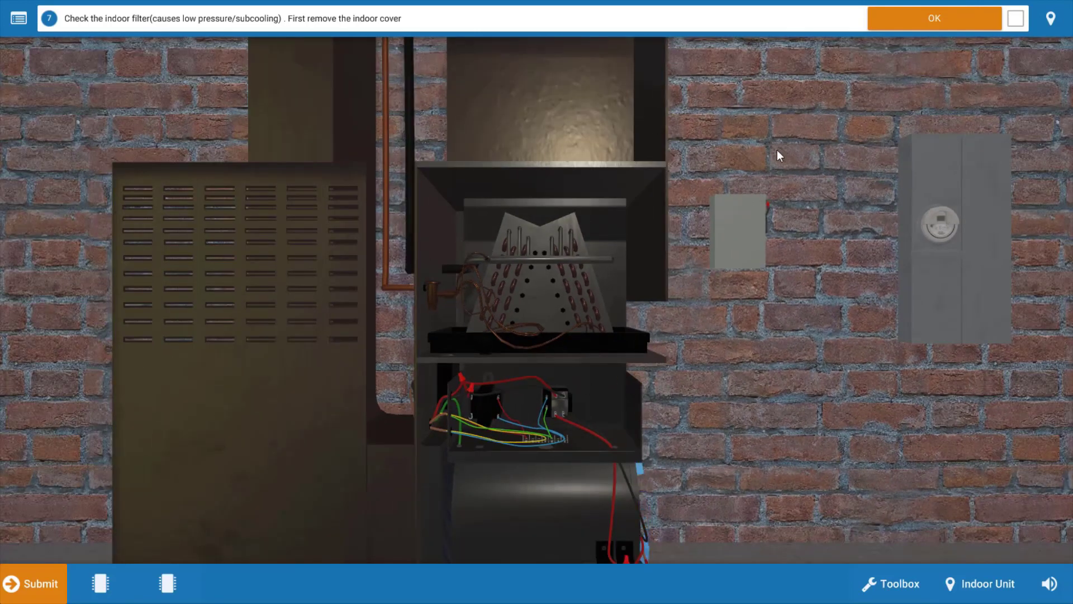
click(901, 27)
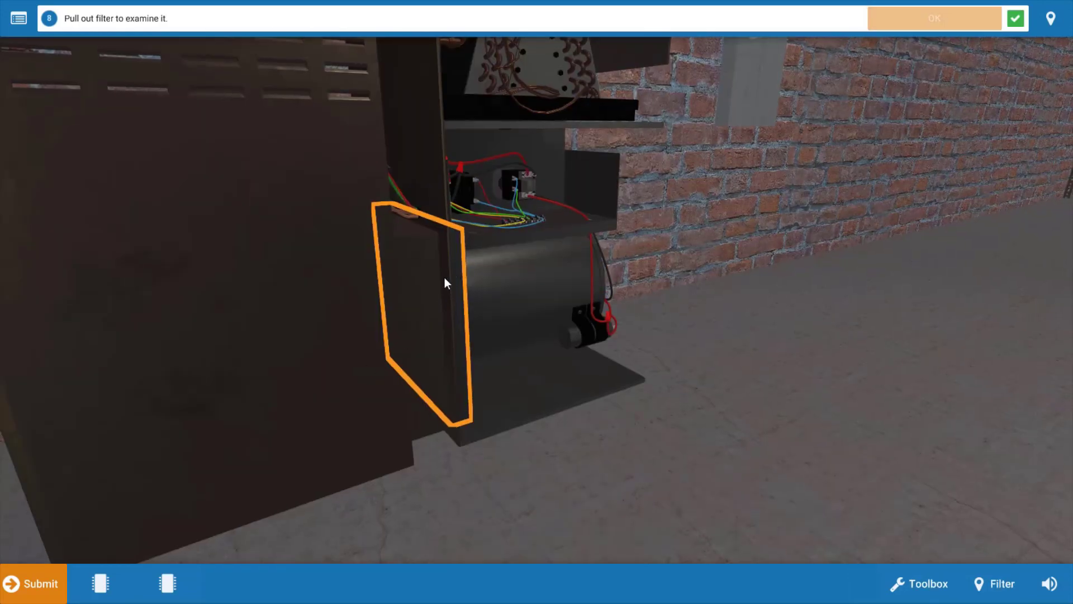
click(444, 277)
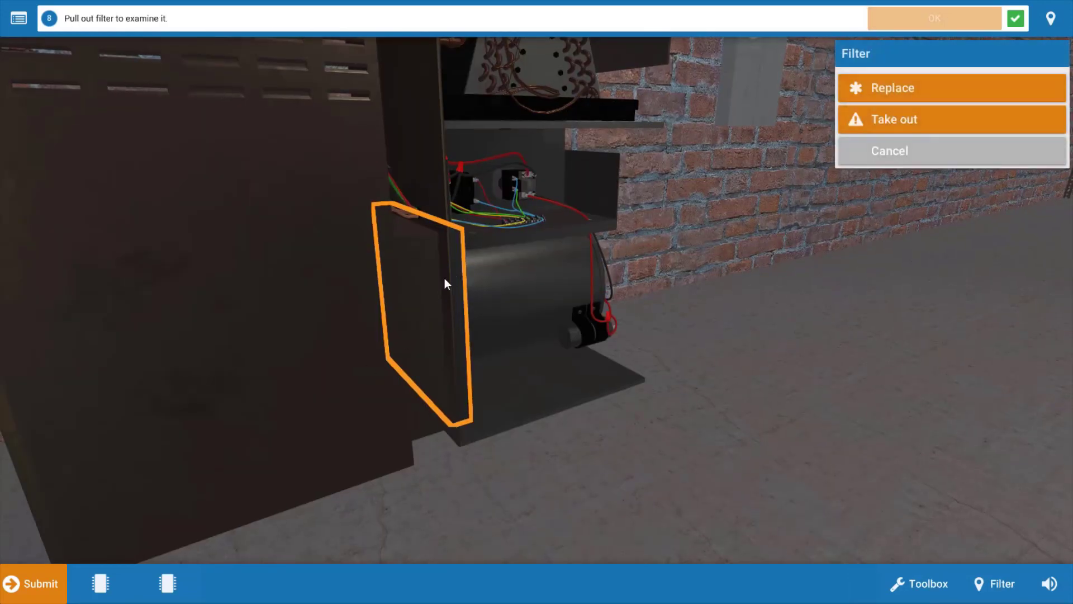
click(925, 117)
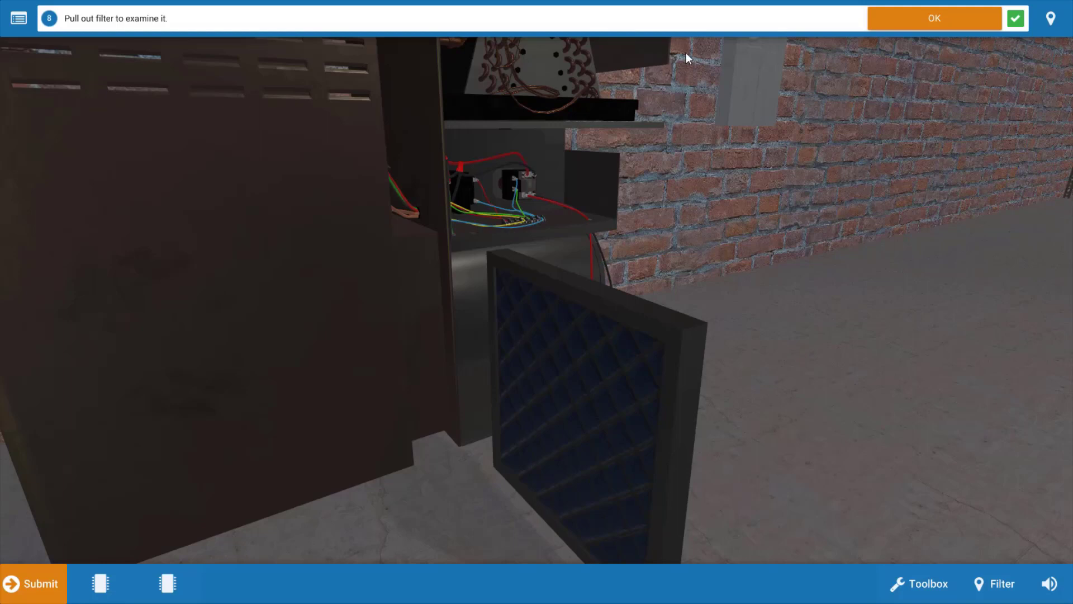
click(934, 13)
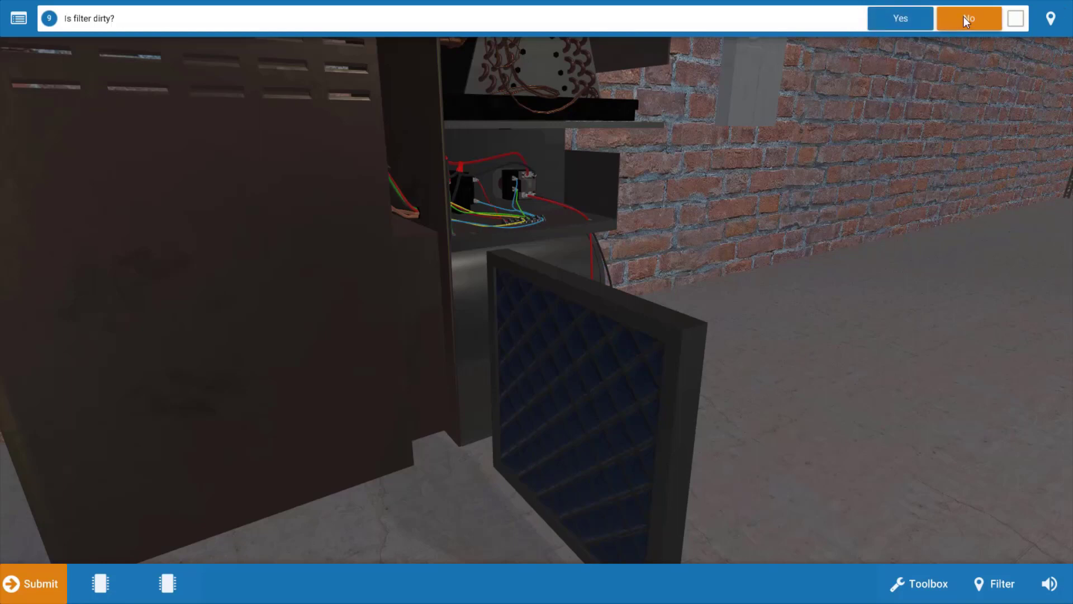
Answer No to both 'Is filter dirty?' and 'Is the return blocked?'.
click(965, 15)
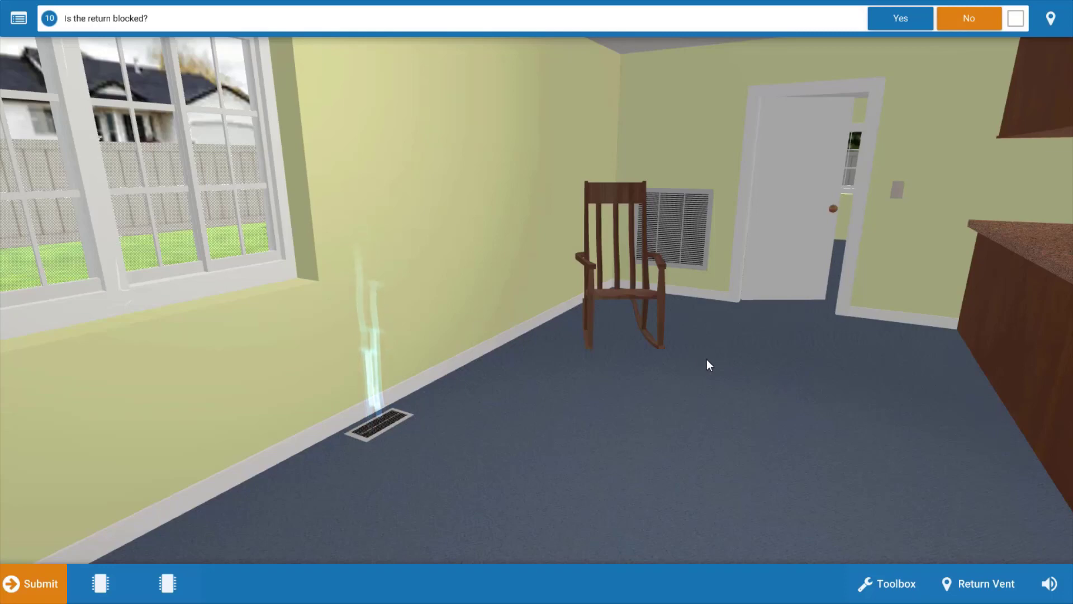
click(970, 21)
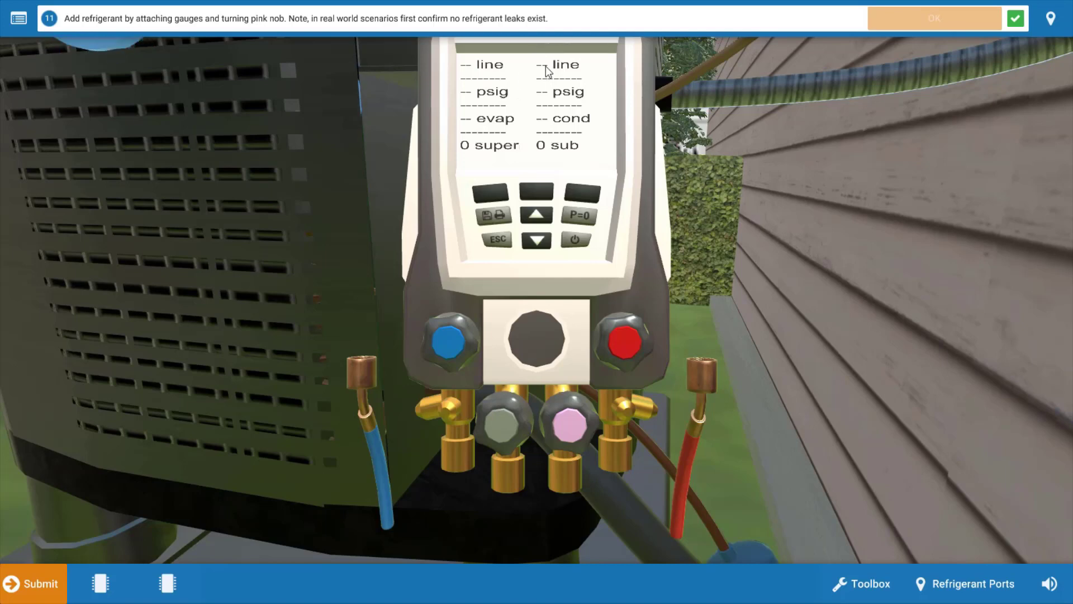
Move the manifold aside and attach the red and blue hoses to the outdoor unit's service ports.
drag(573, 83, 892, 186)
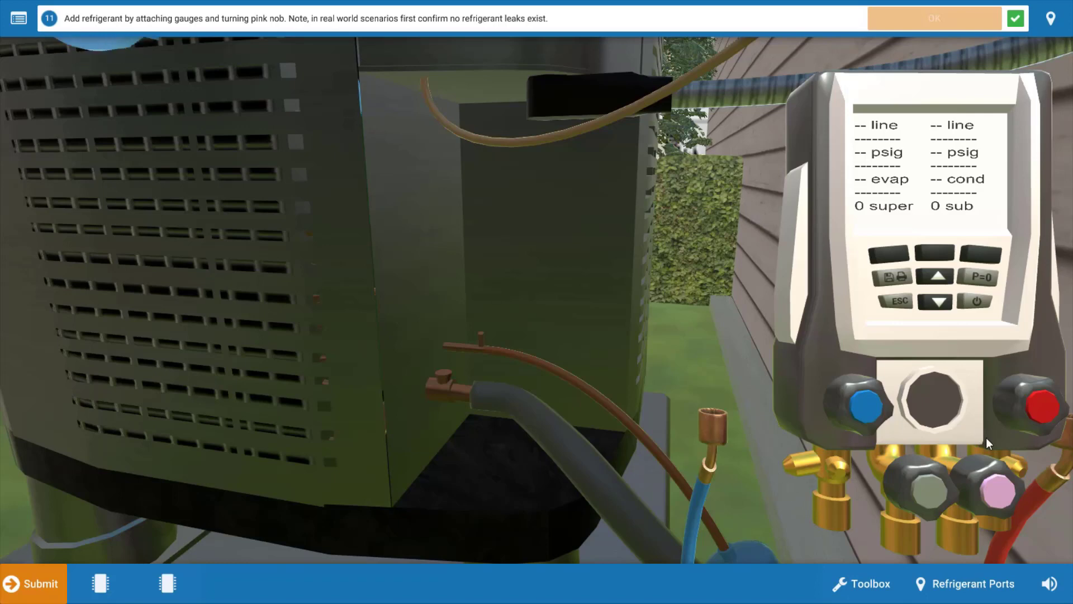
drag(1068, 441, 479, 333)
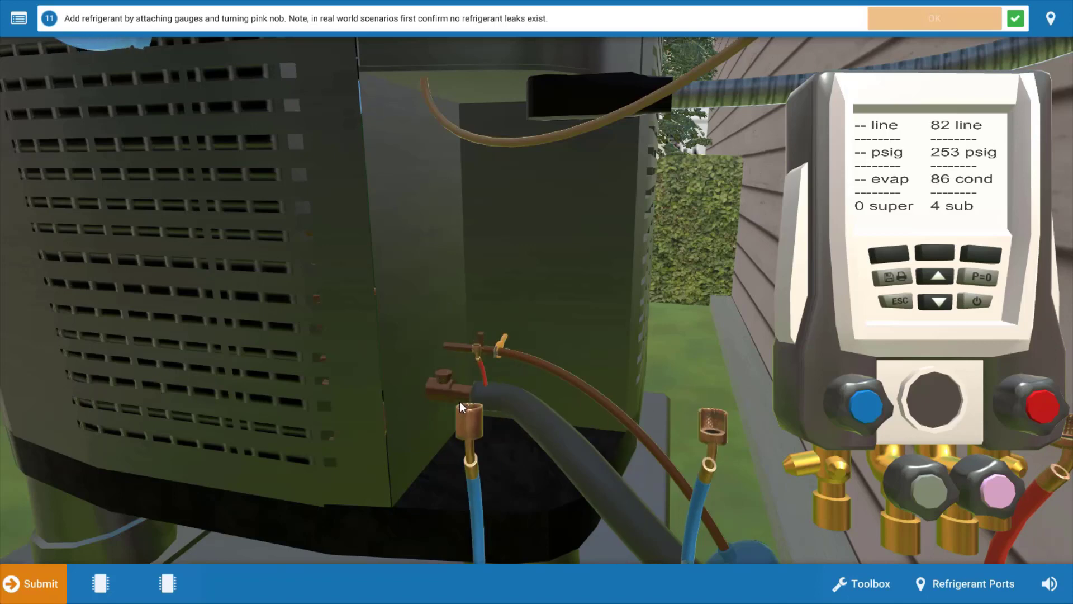
drag(470, 405, 432, 372)
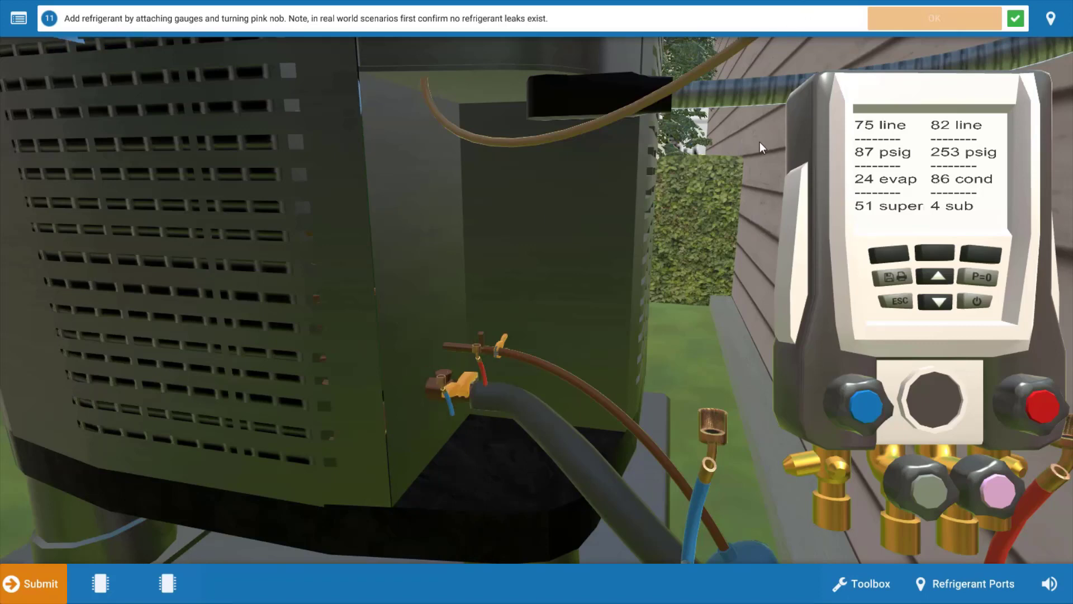
drag(690, 147, 794, 49)
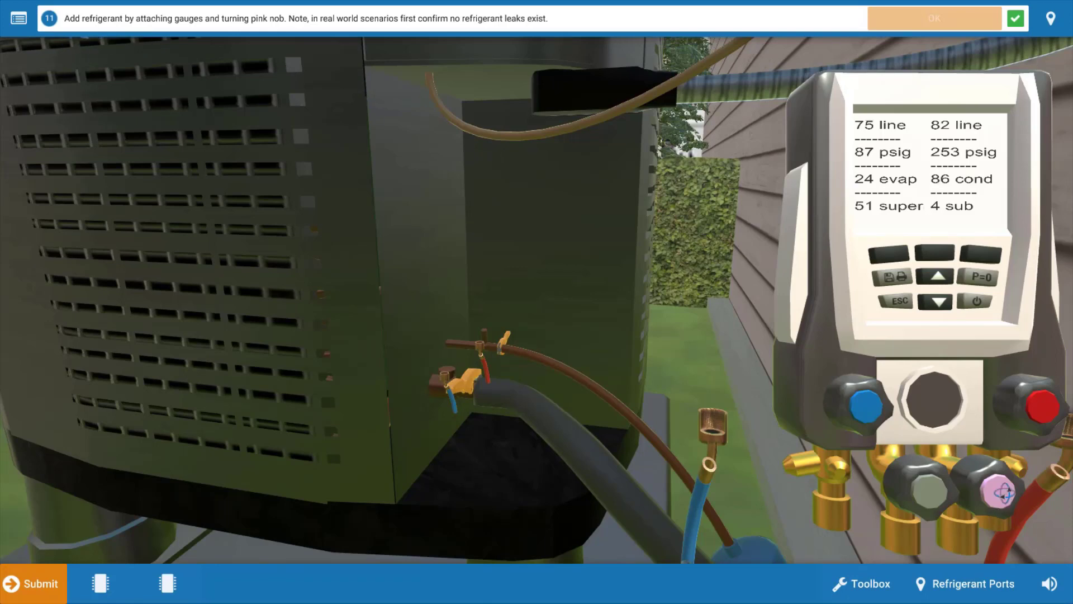
Turn the pink charging knob to add refrigerant, raising subcooling to 14 and superheat to 13.
drag(1006, 493, 1010, 482)
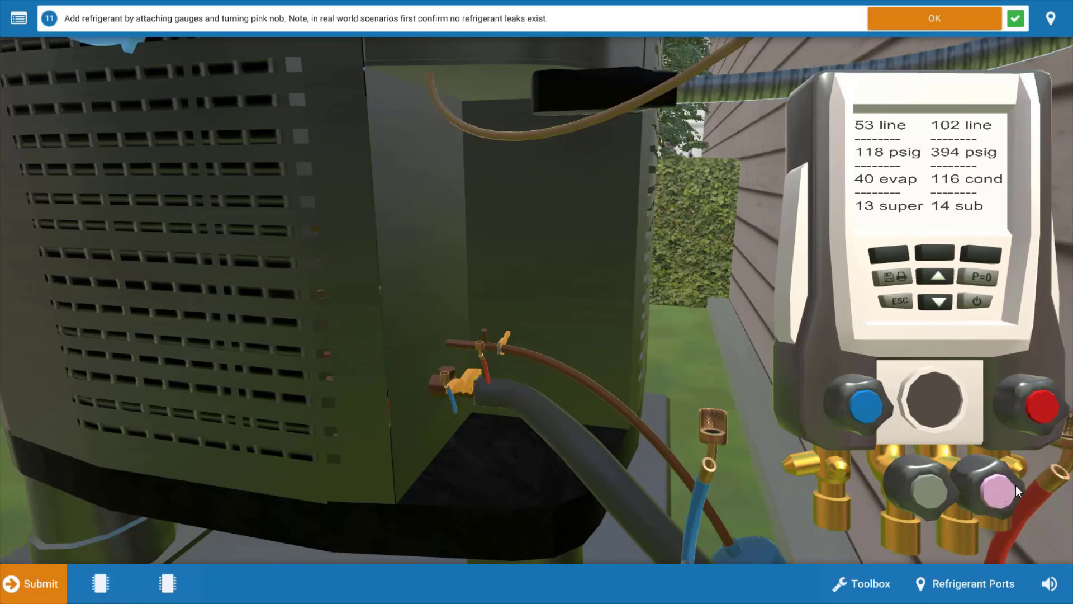
click(866, 409)
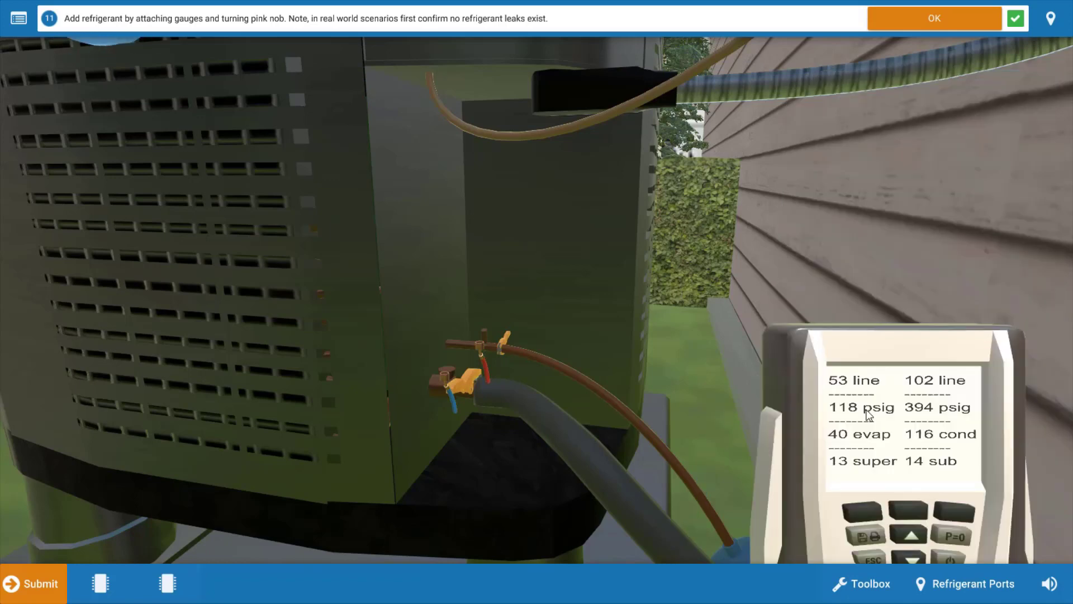
click(972, 391)
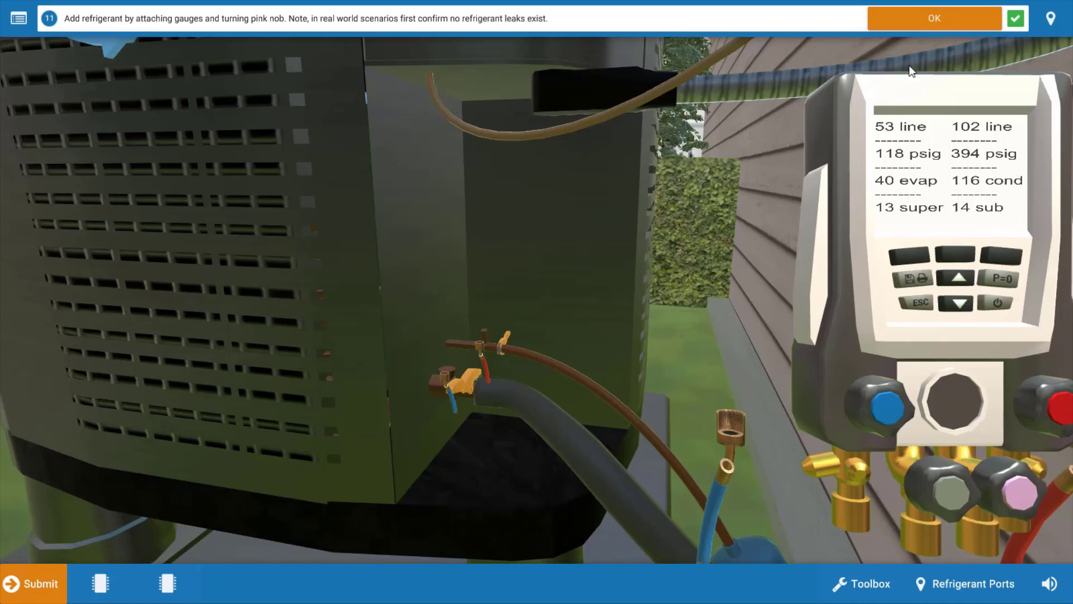
Confirm step 11, mark step 12's system as fixed and cooling, then finish the activity.
click(961, 20)
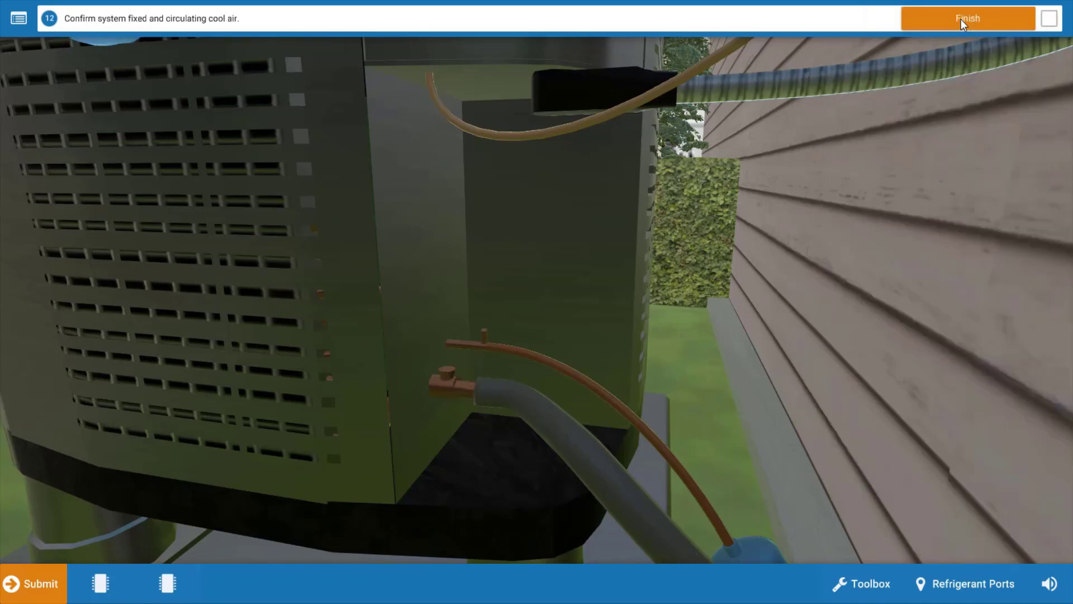
click(962, 19)
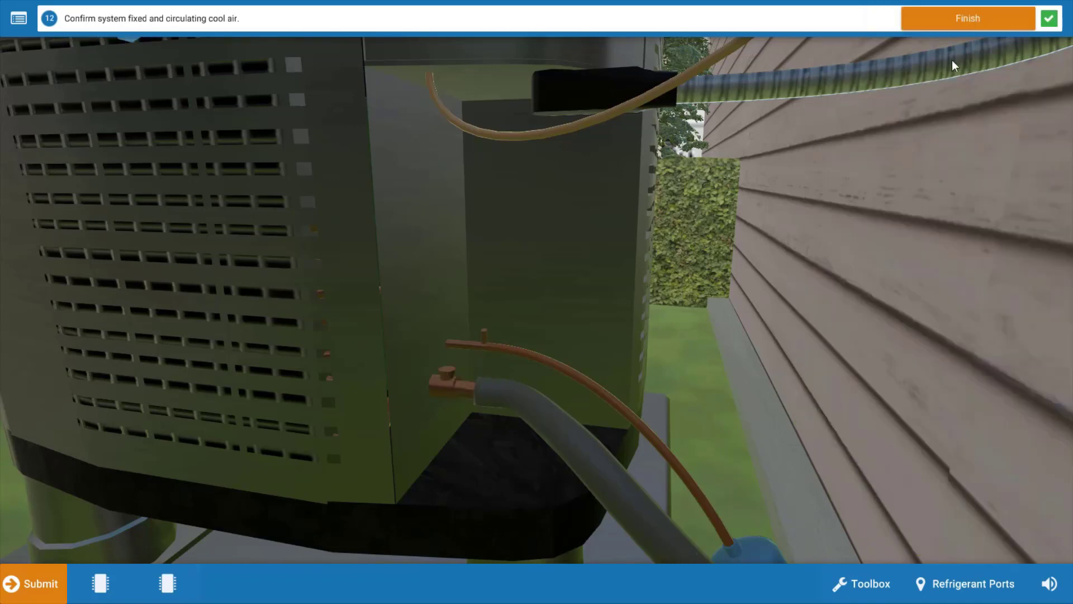
click(978, 17)
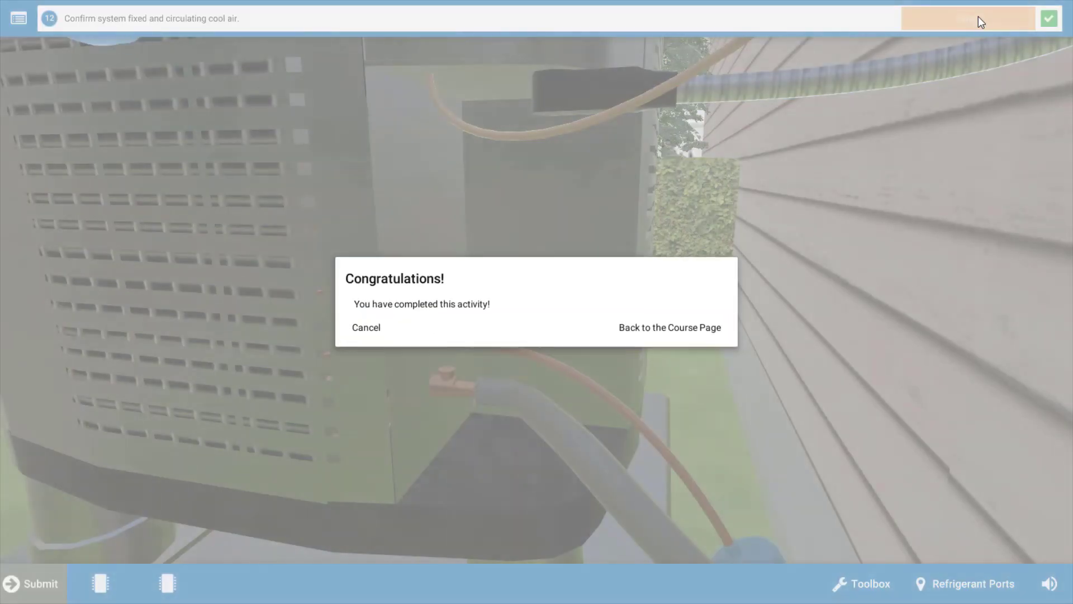